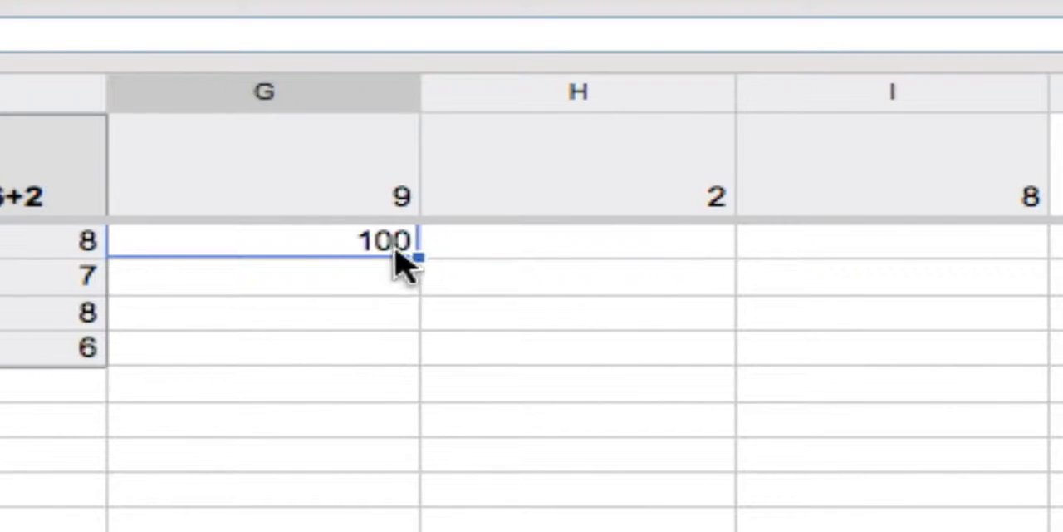
Step: Fill the grading formula from G2 across to I2 and down through row 5
left_click(365, 270)
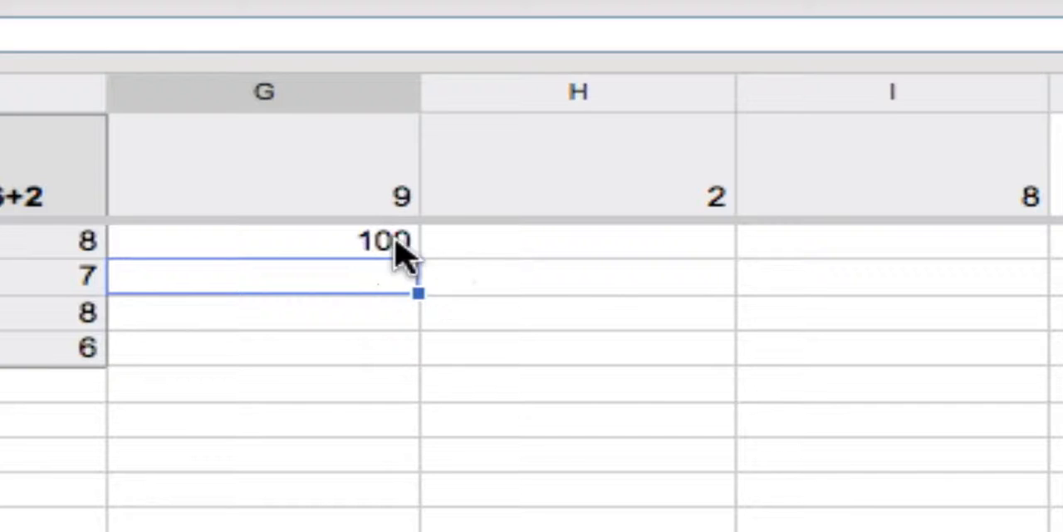
left_click(363, 239)
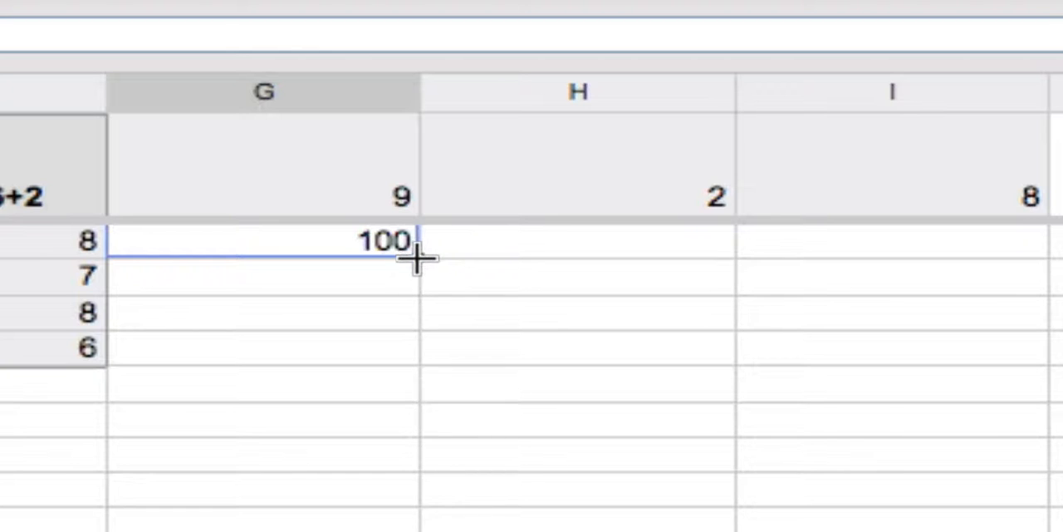
left_click_drag(419, 257, 897, 261)
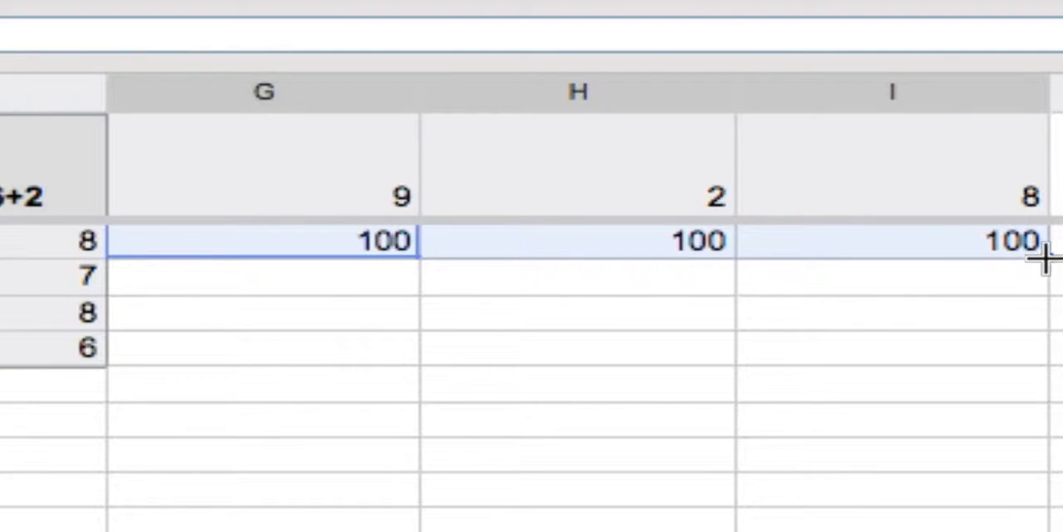
left_click_drag(1044, 259, 1039, 360)
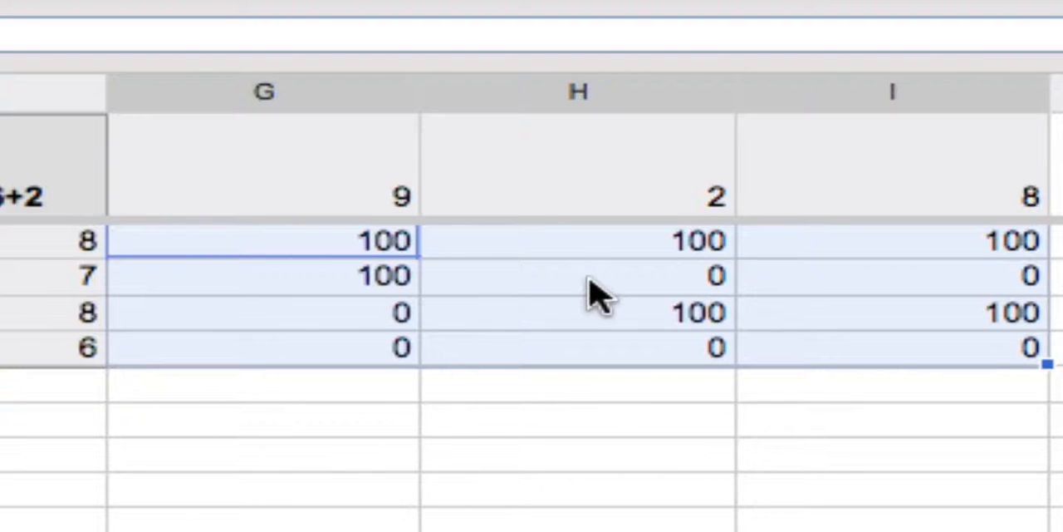
left_click(591, 323)
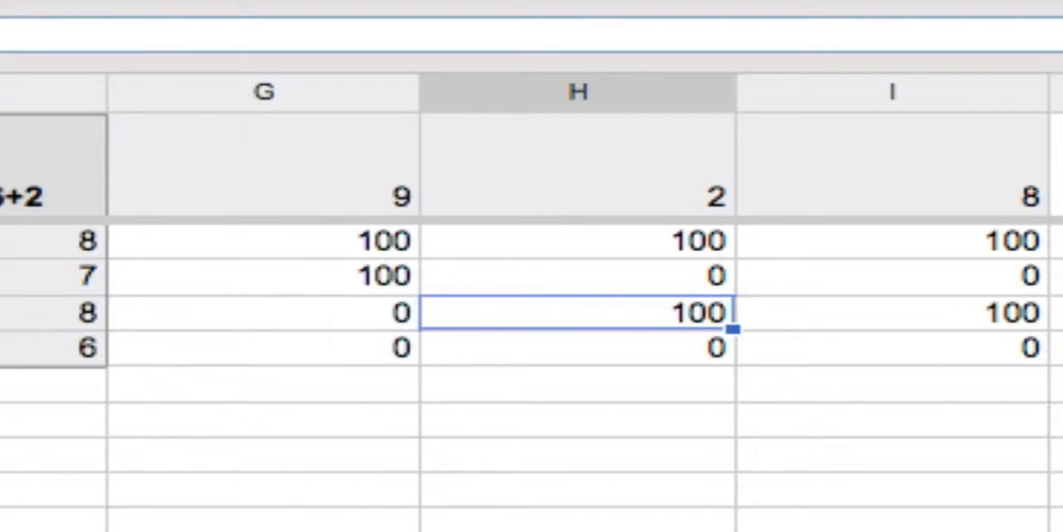
left_click(531, 254)
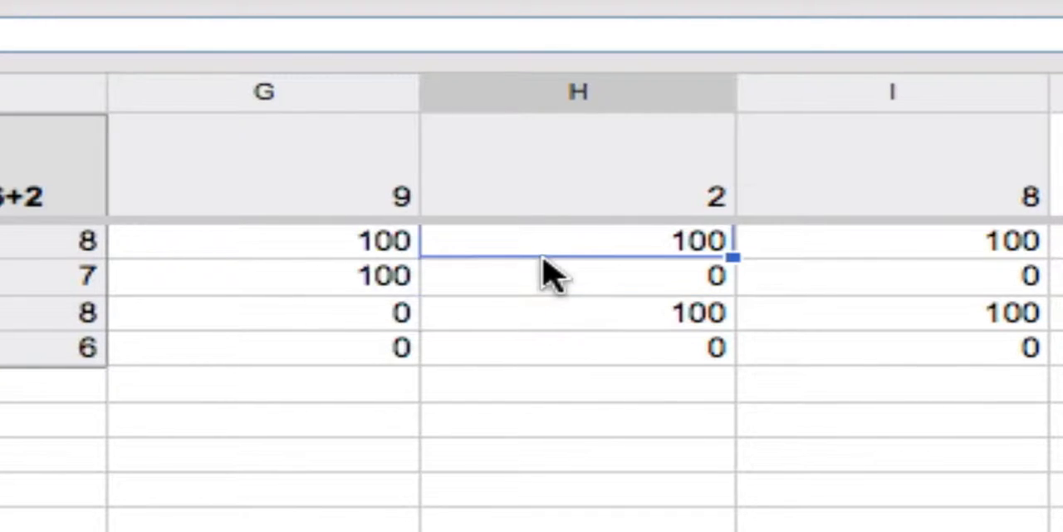
left_click(239, 321)
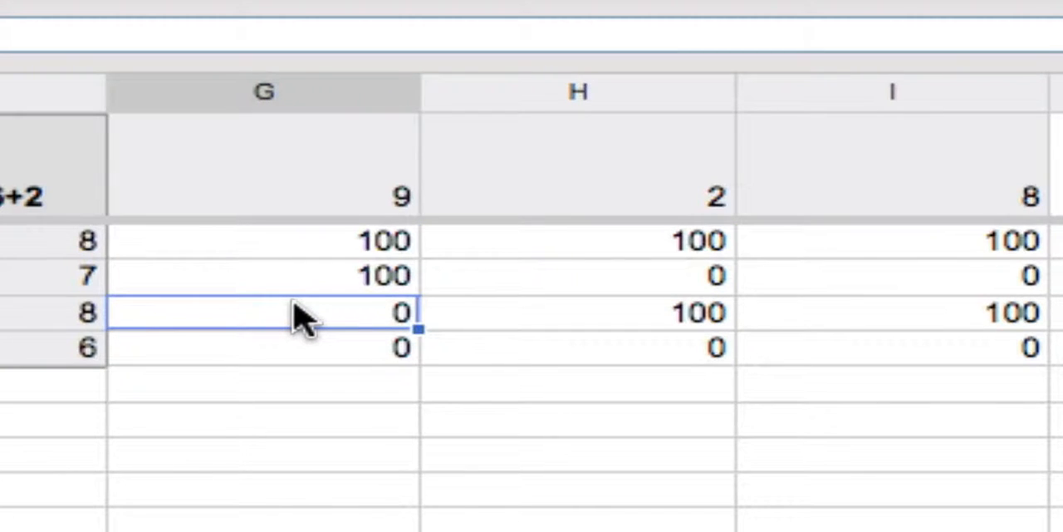
left_click(366, 251)
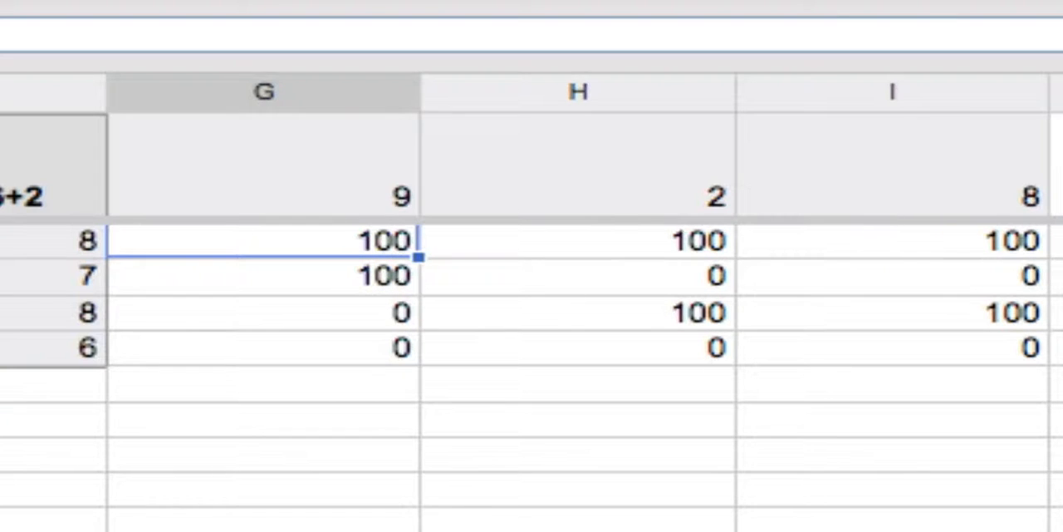
Step: Enter the header AVERAGE in cell J1
left_click(1056, 177)
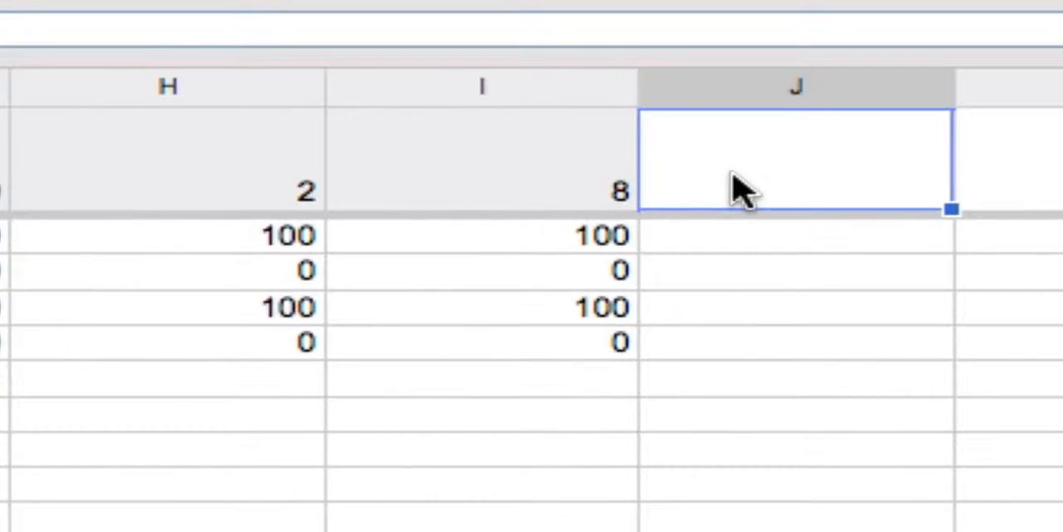
type("AVERAGES")
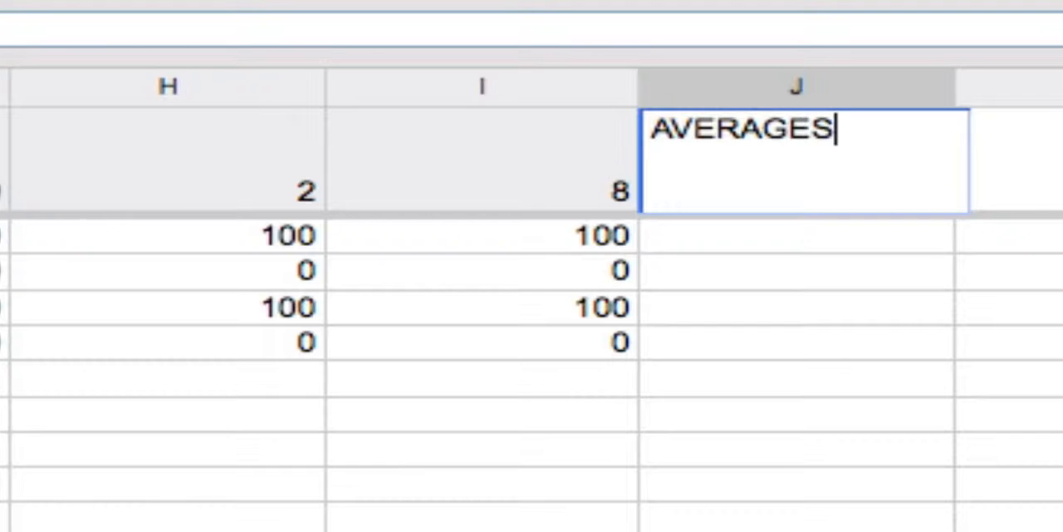
key("BackSpace")
key("Return")
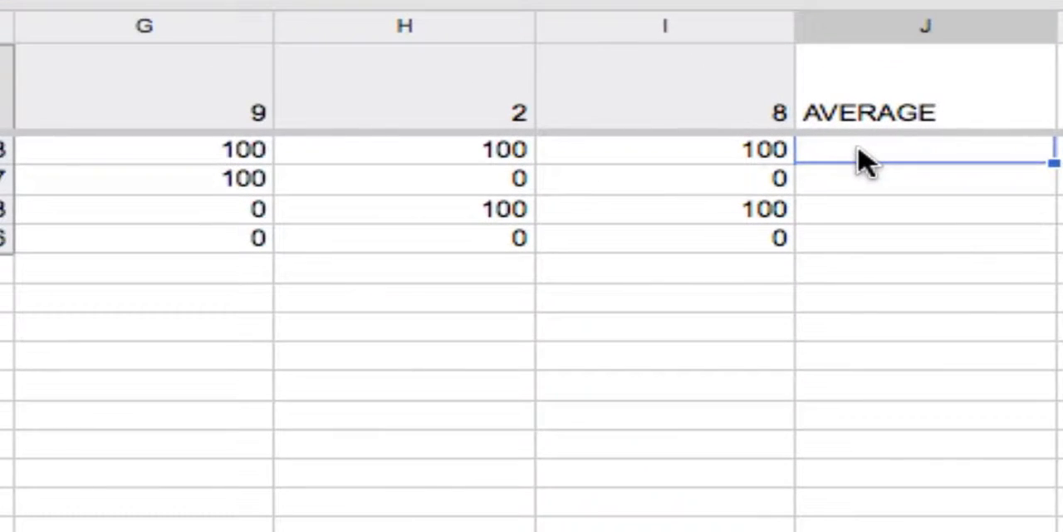
Step: Enter the formula =Average($G2:$I2) in cell J2
type("=Average")
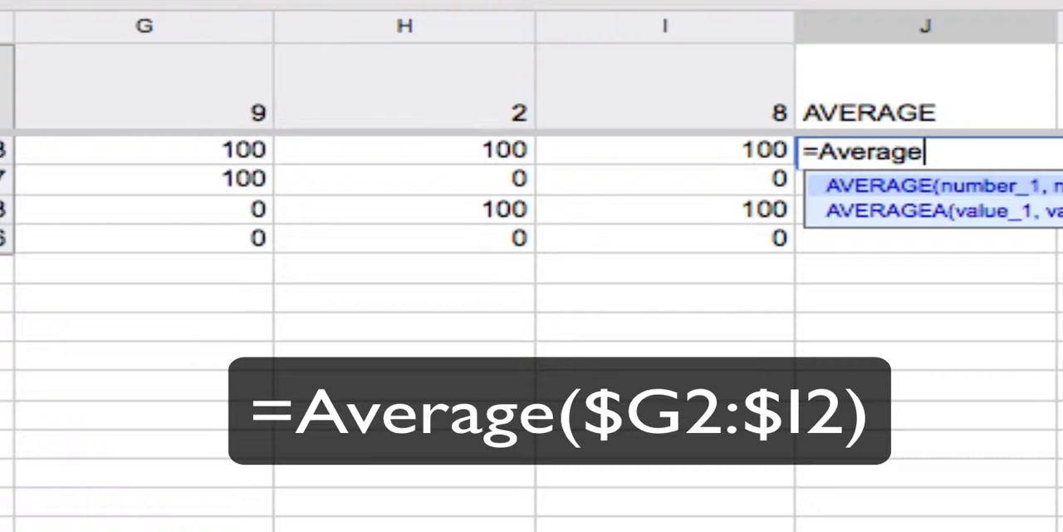
type("(")
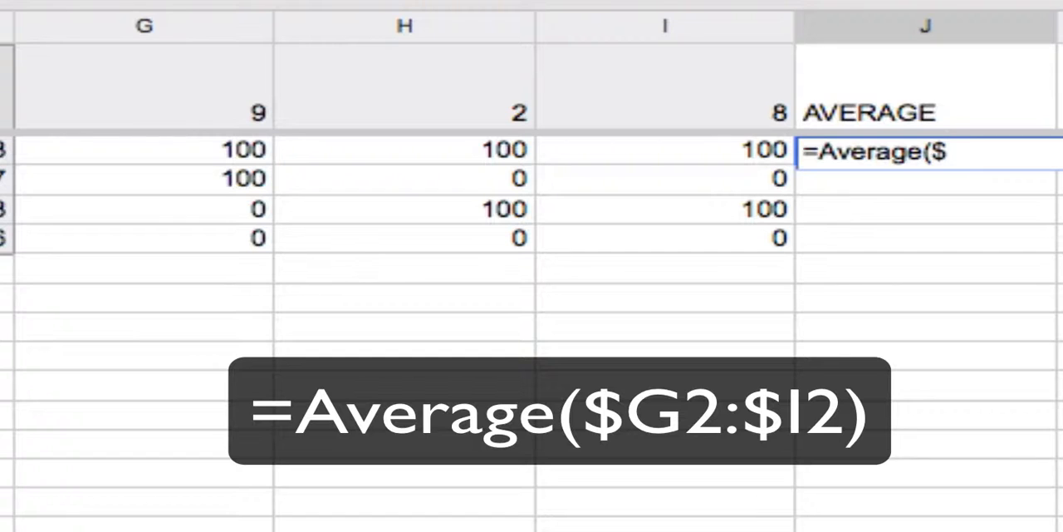
type("$g2")
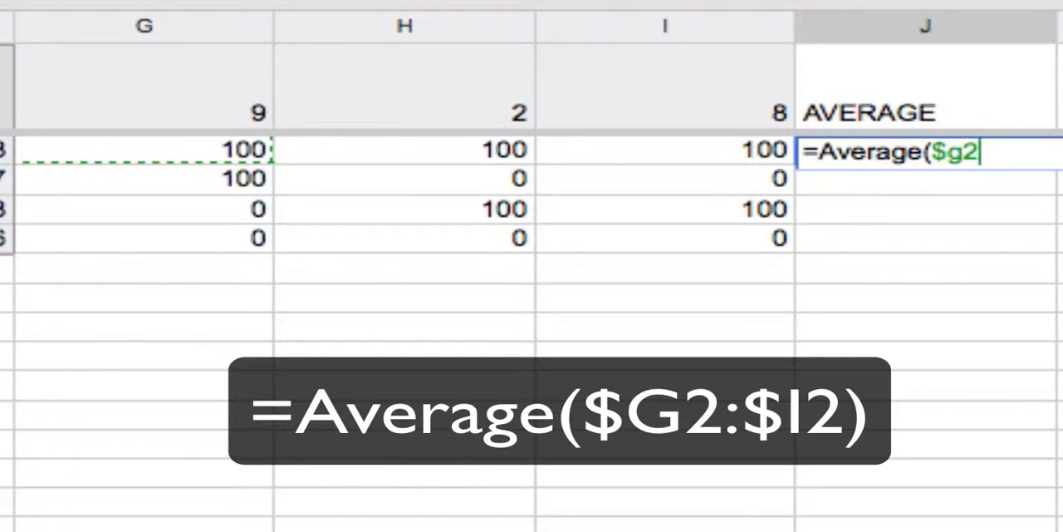
type(":$i2")
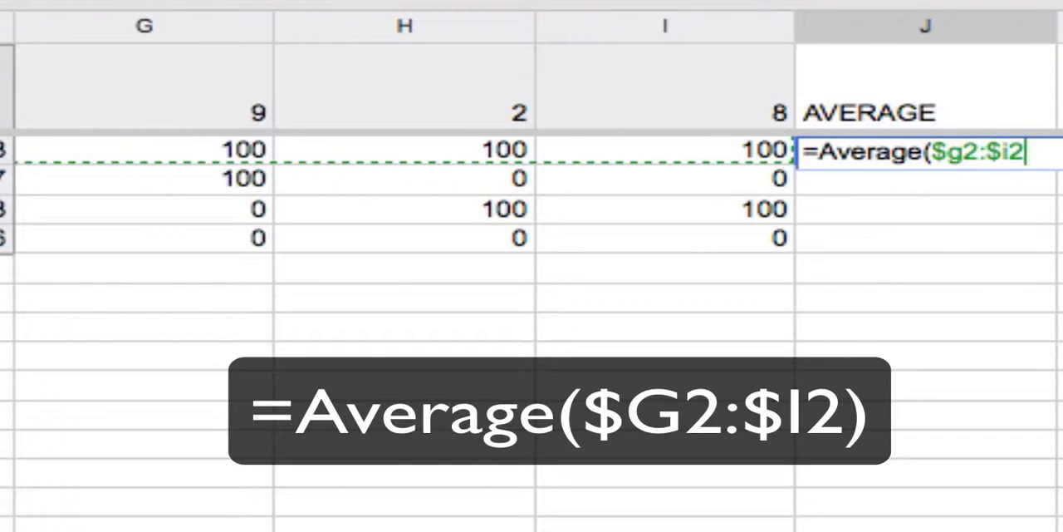
key("Return")
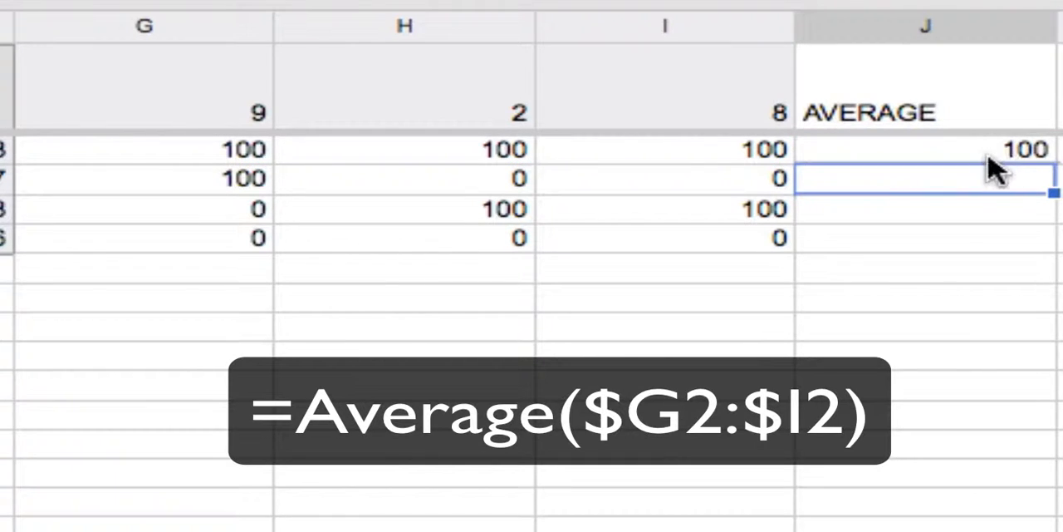
Step: Fill the average formula from J2 down through J5
key("Up")
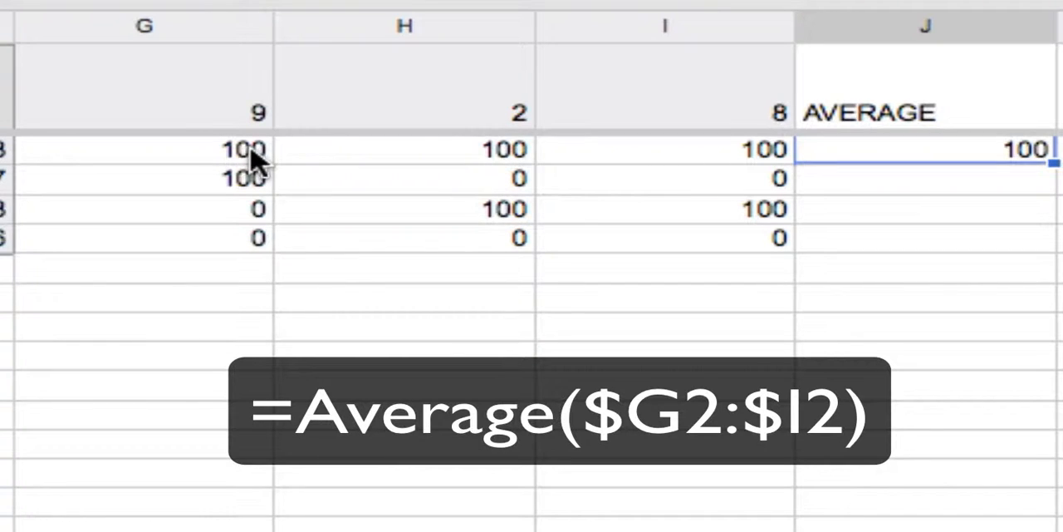
left_click(89, 151)
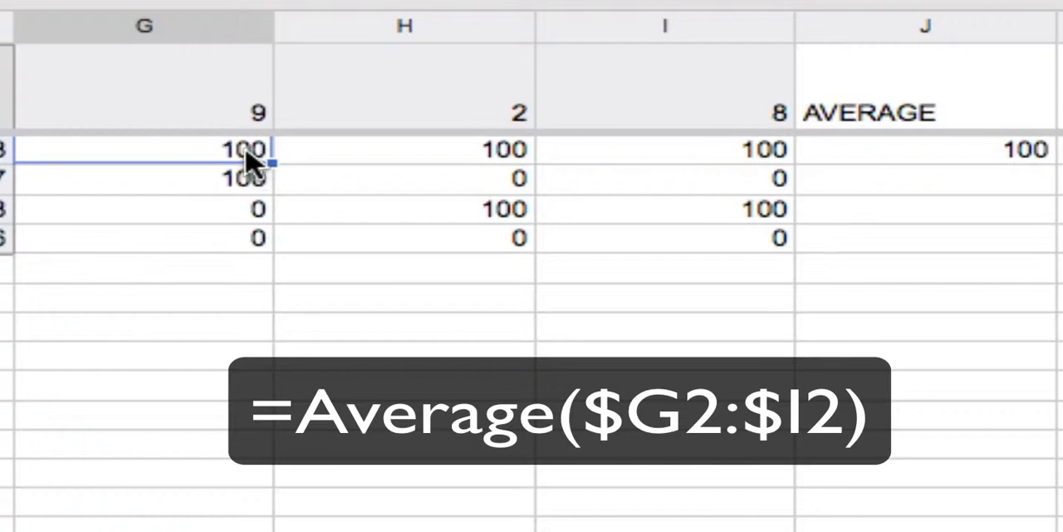
left_click(854, 162)
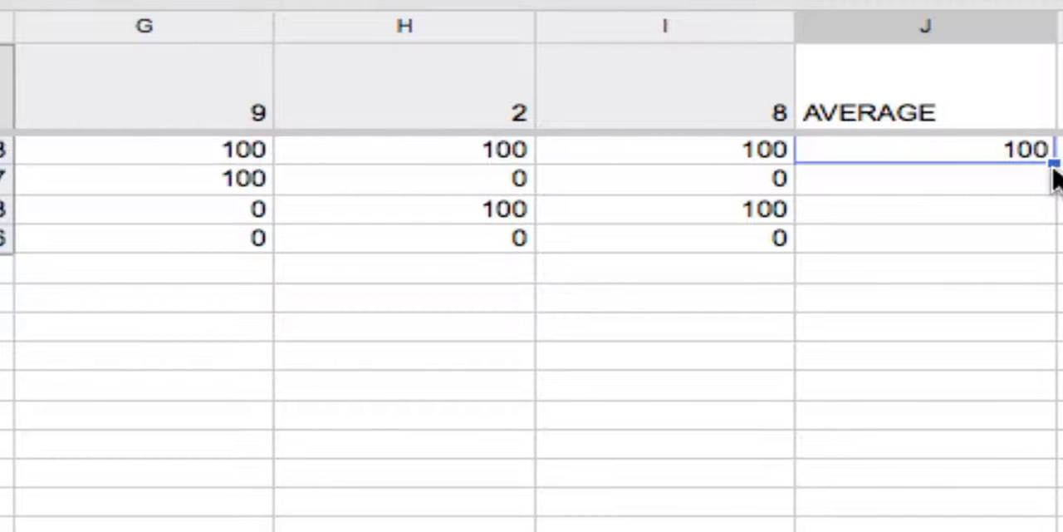
left_click_drag(1051, 165, 1036, 241)
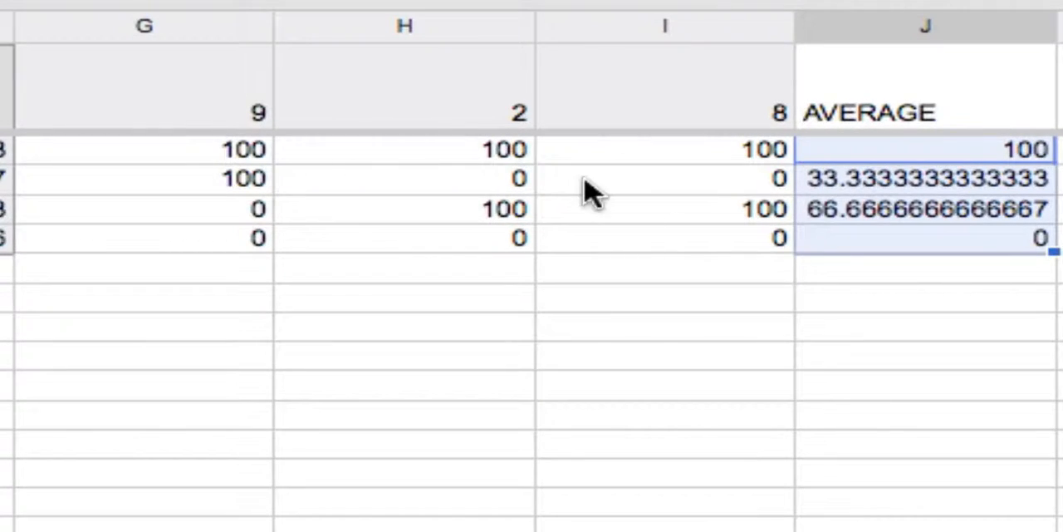
left_click(834, 180)
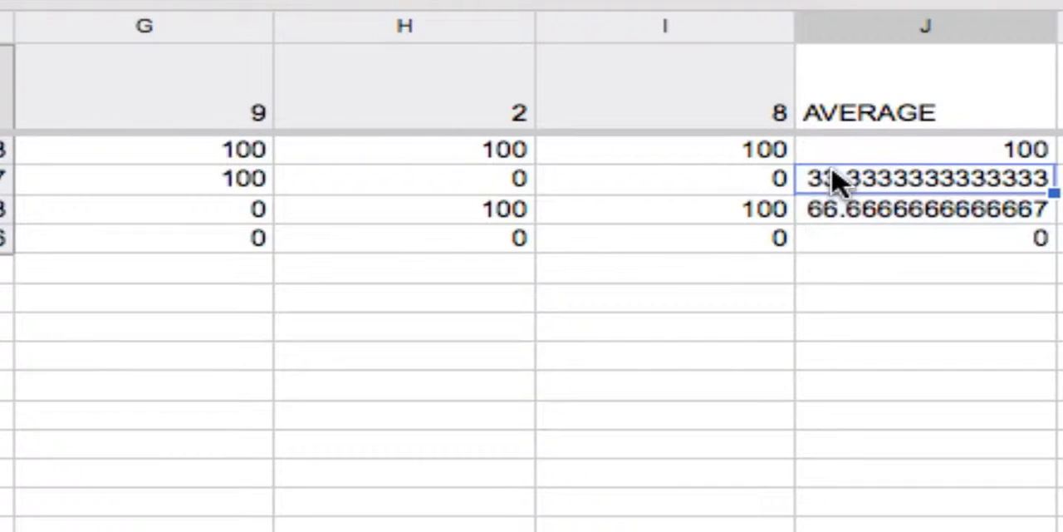
left_click(894, 216)
left_click(902, 247)
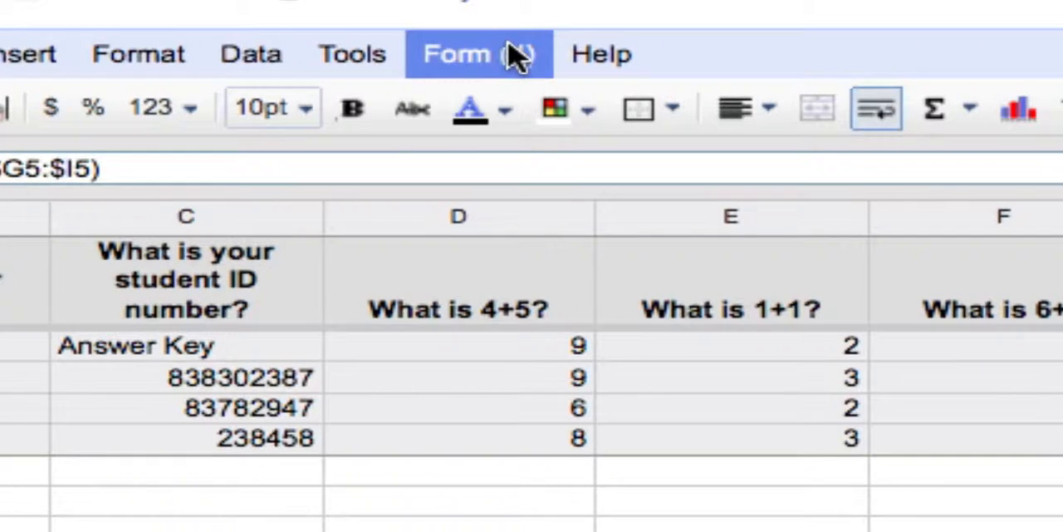
Step: Show the form's summary of responses, review the answer charts for each question, and close the summary window
left_click(534, 63)
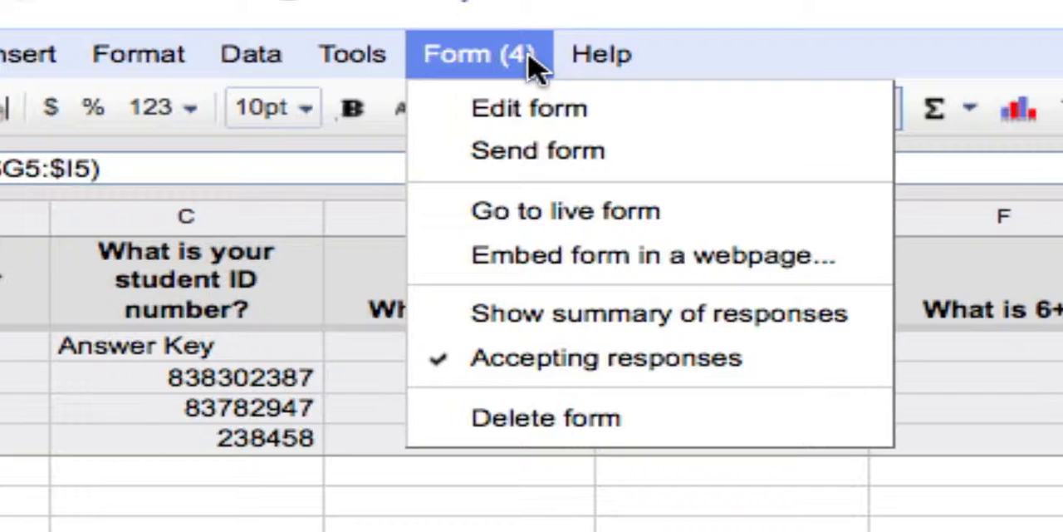
left_click(504, 326)
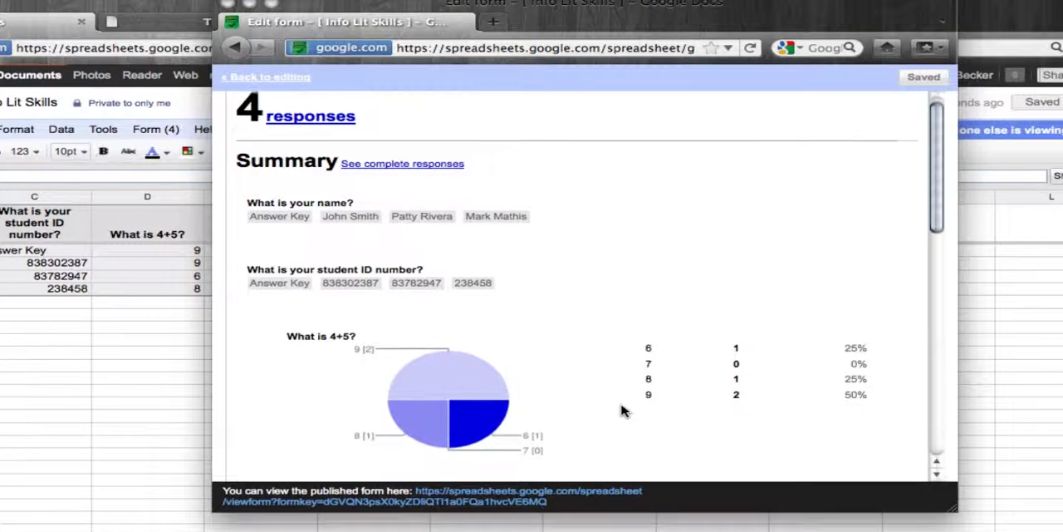
scroll(623, 410, "down", 2)
scroll(623, 410, "down", 5)
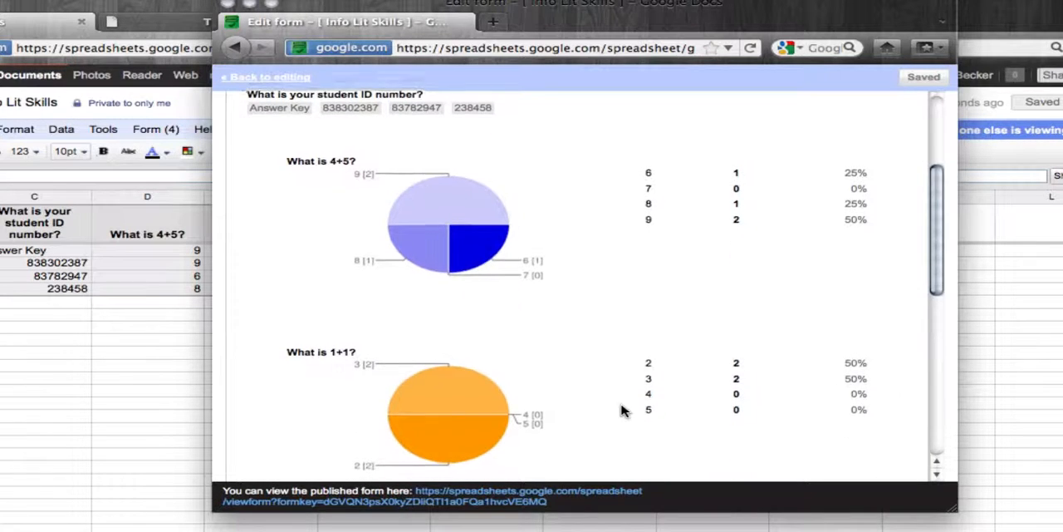
scroll(623, 410, "down", 7)
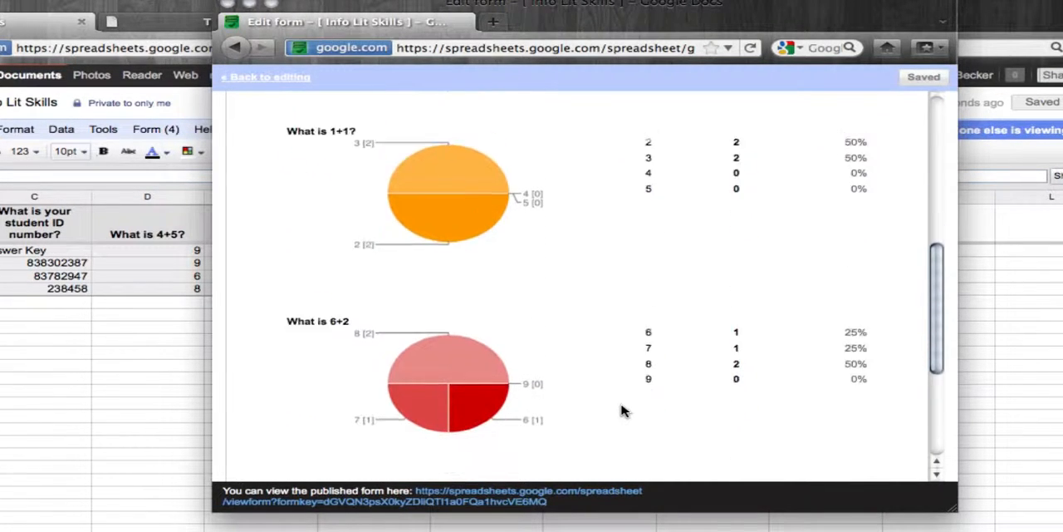
scroll(623, 410, "down", 2)
scroll(623, 411, "up", 4)
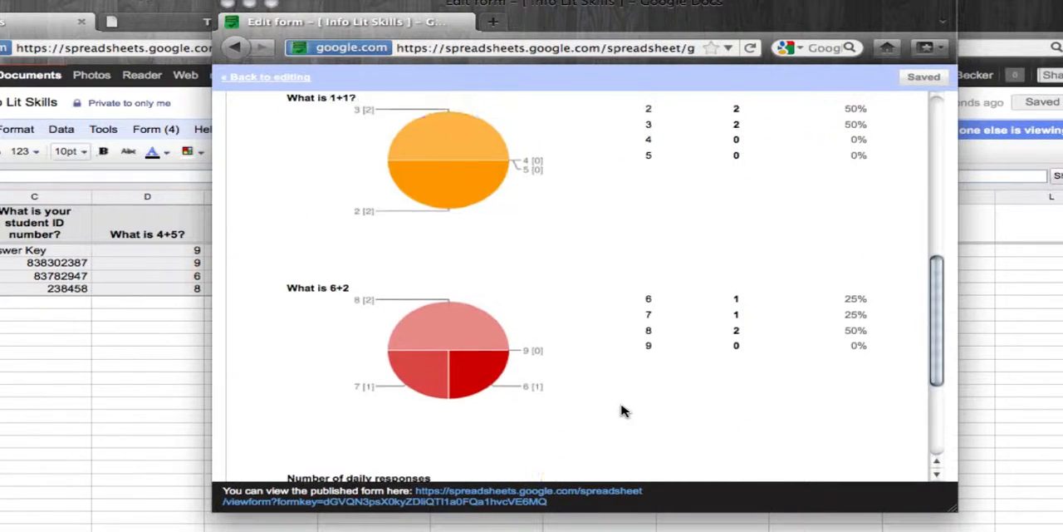
scroll(623, 411, "down", 4)
scroll(623, 411, "up", 4)
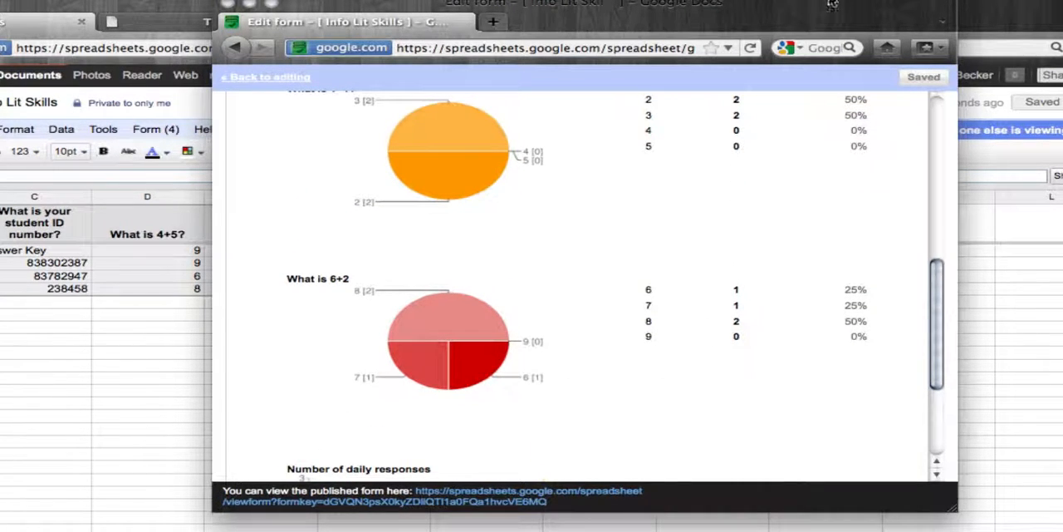
left_click(227, 3)
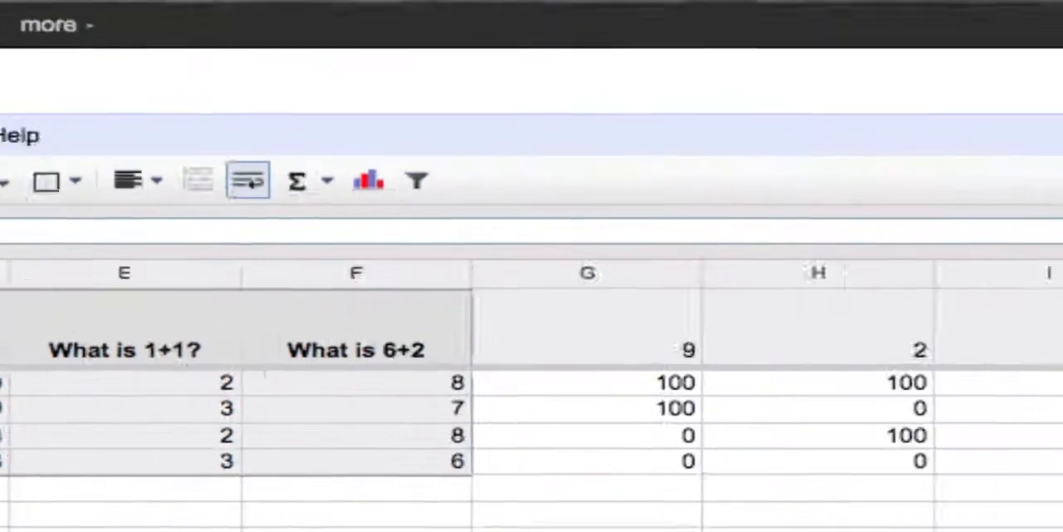
Step: Open the spreadsheet's sharing settings and enter the collaborator's e-mail address as a person to add
left_click(1041, 104)
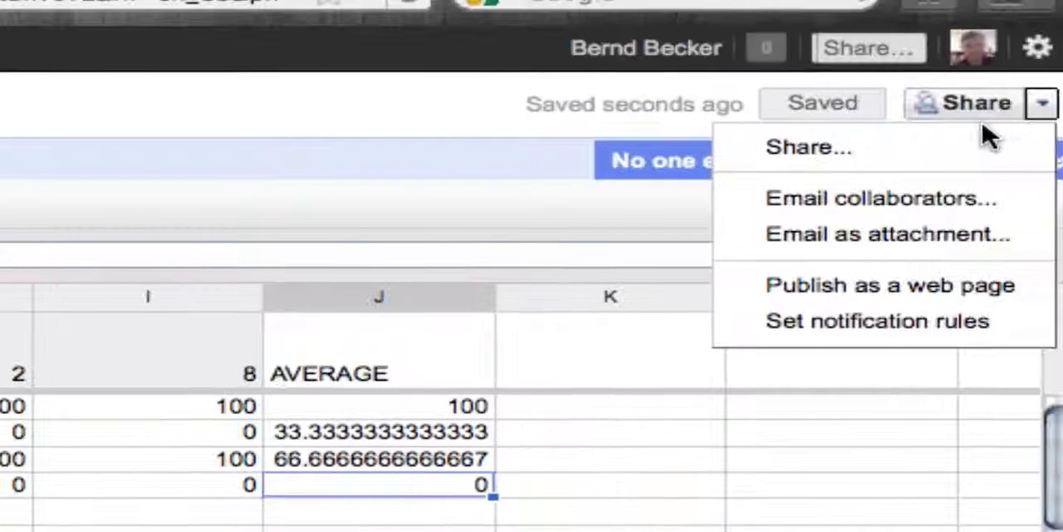
left_click(810, 150)
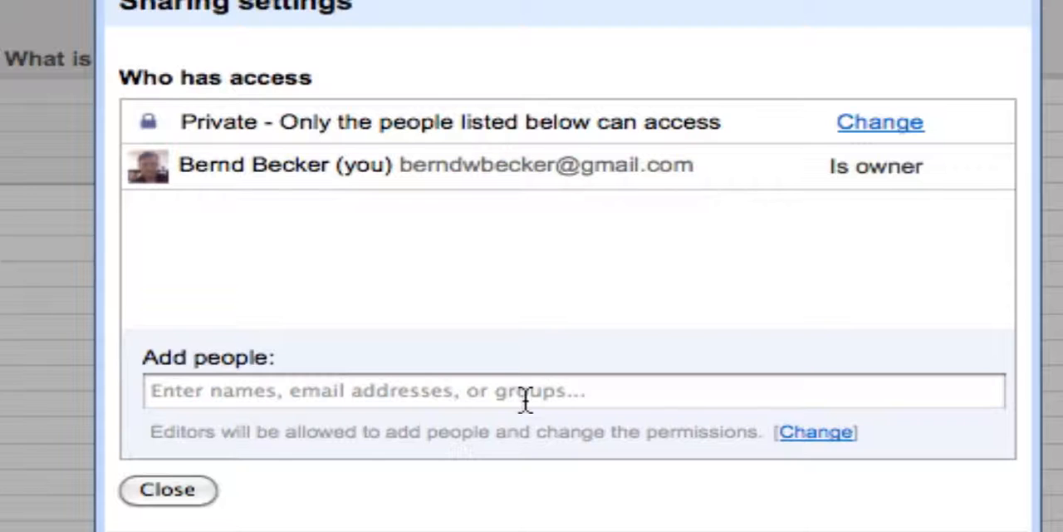
left_click(525, 391)
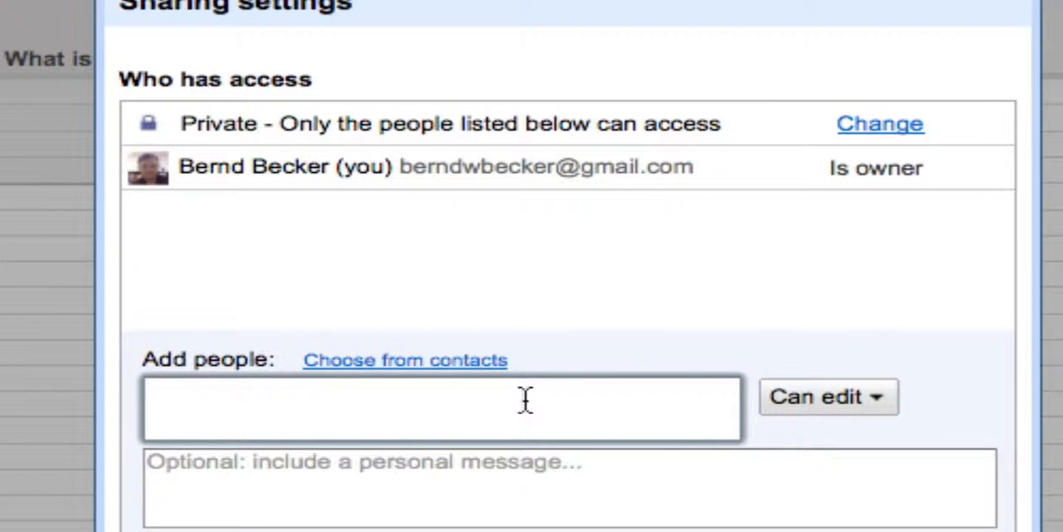
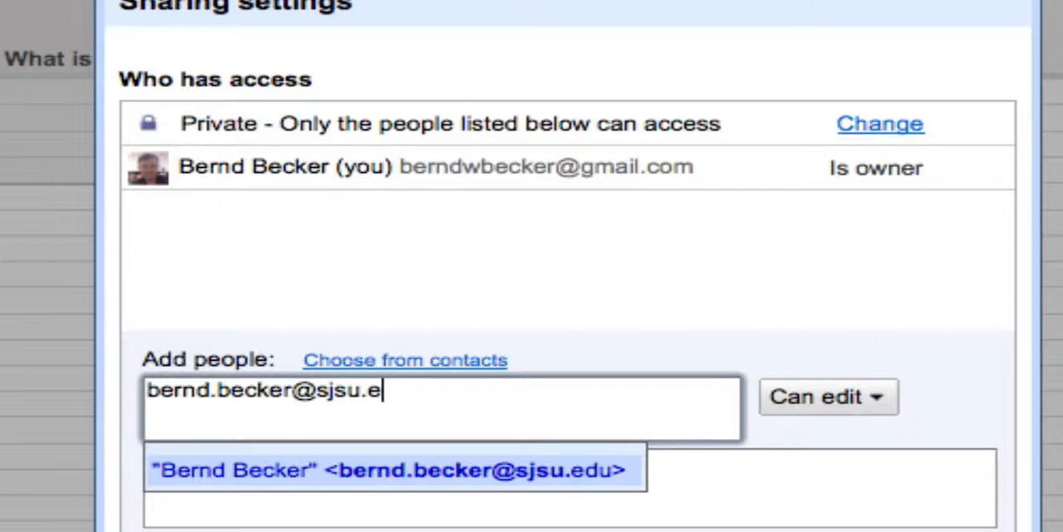
left_click(963, 405)
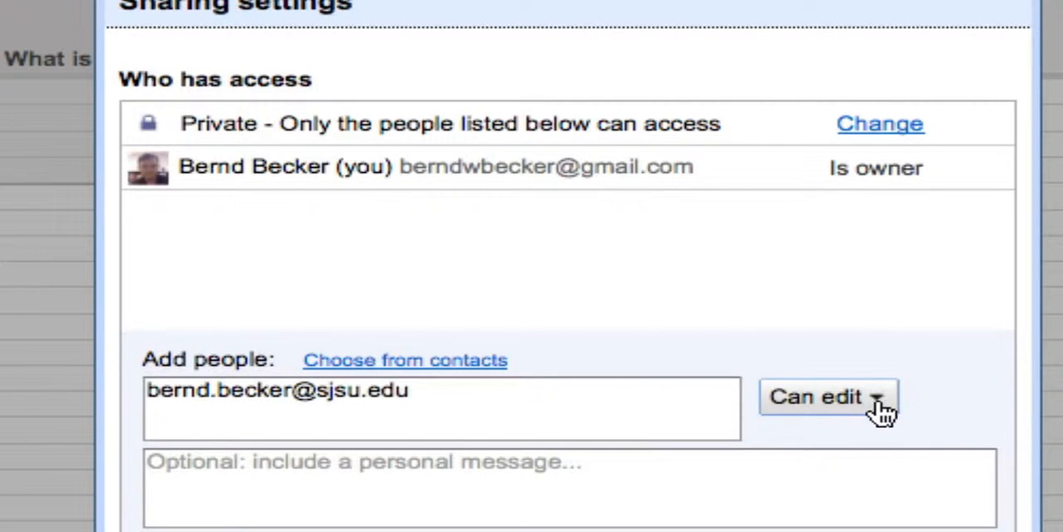
Step: Give the added collaborator the Can edit permission, share the spreadsheet, and close the sharing settings
left_click(881, 399)
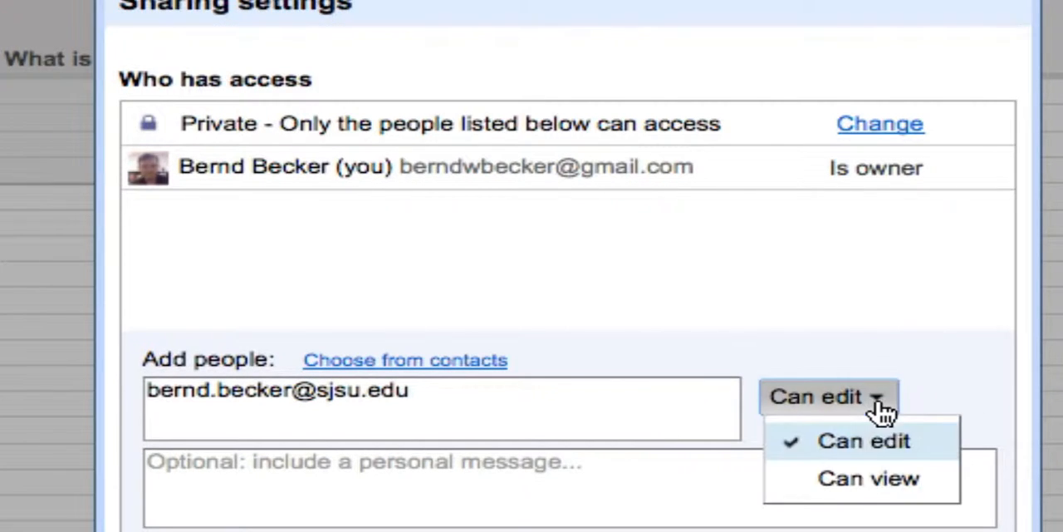
left_click(895, 454)
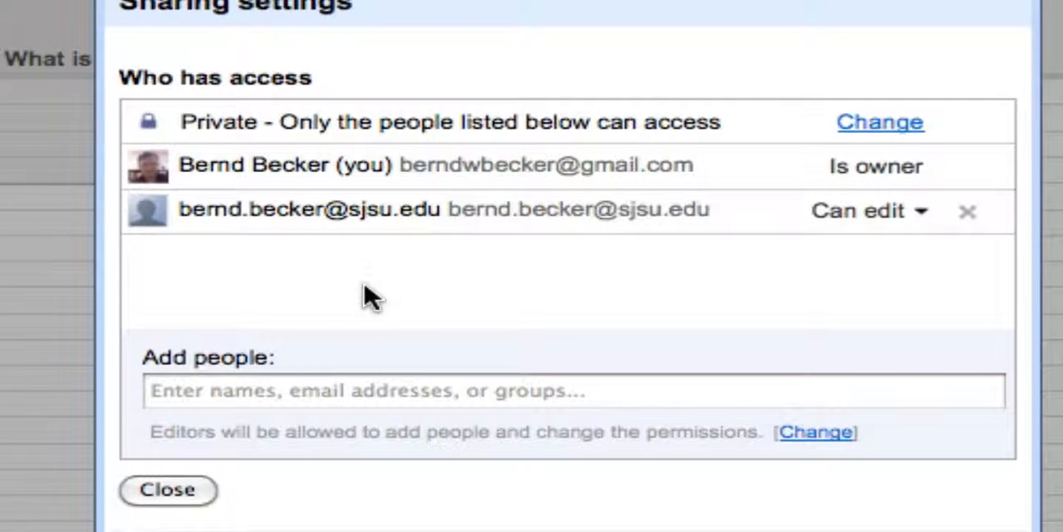
left_click(186, 492)
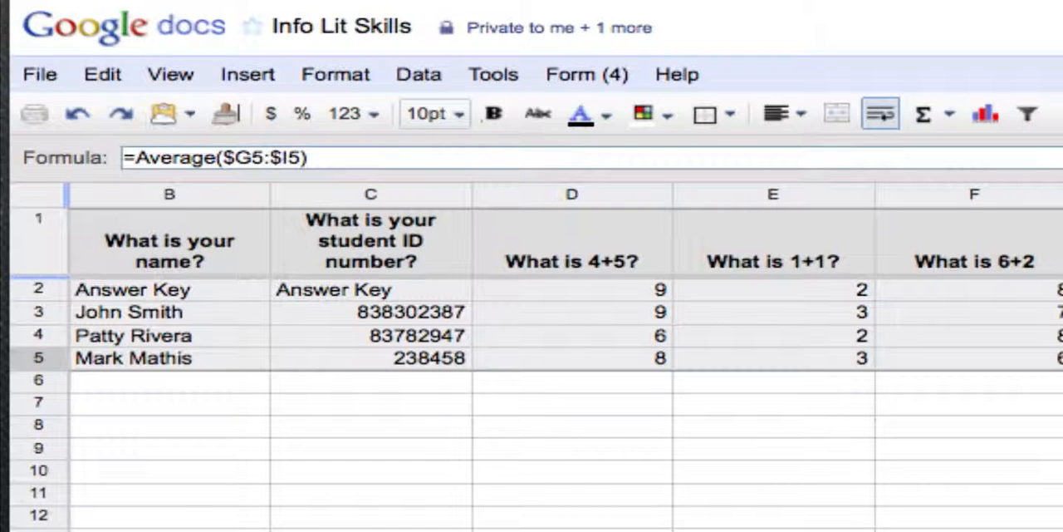
left_click(40, 71)
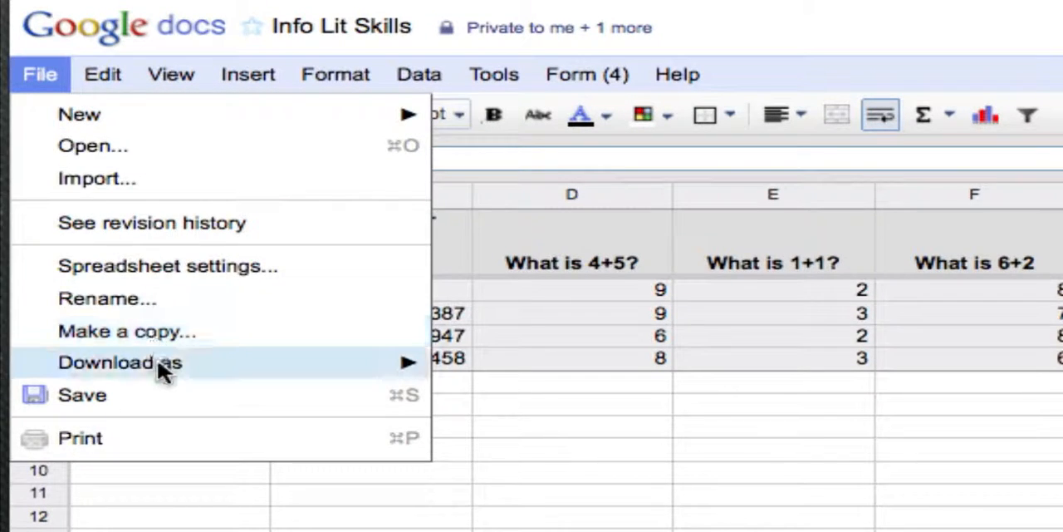
mouse_move(171, 366)
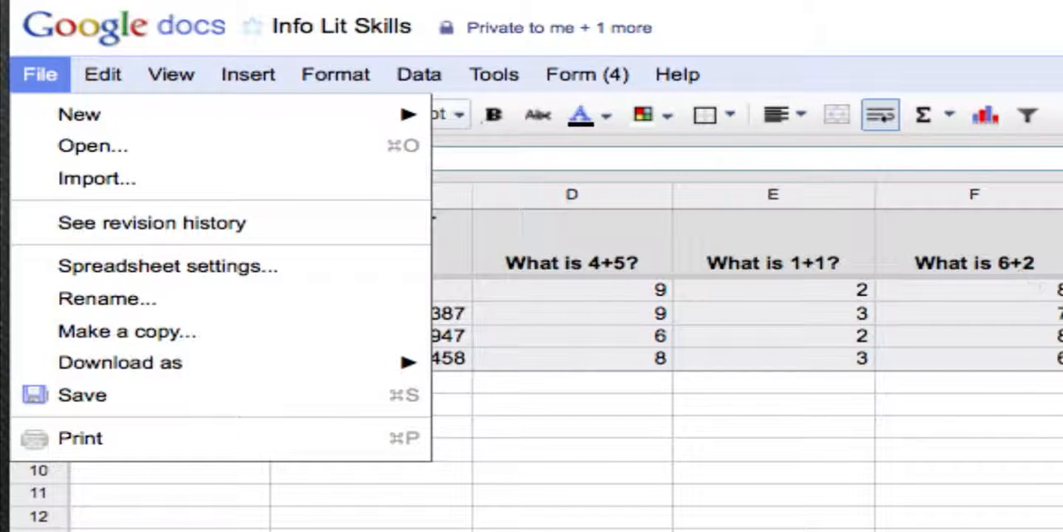
key("Escape")
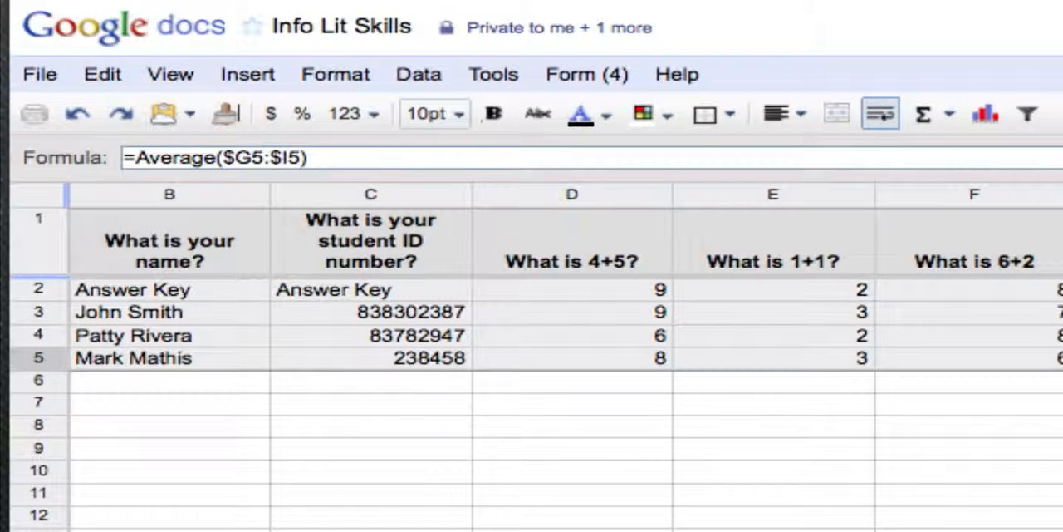